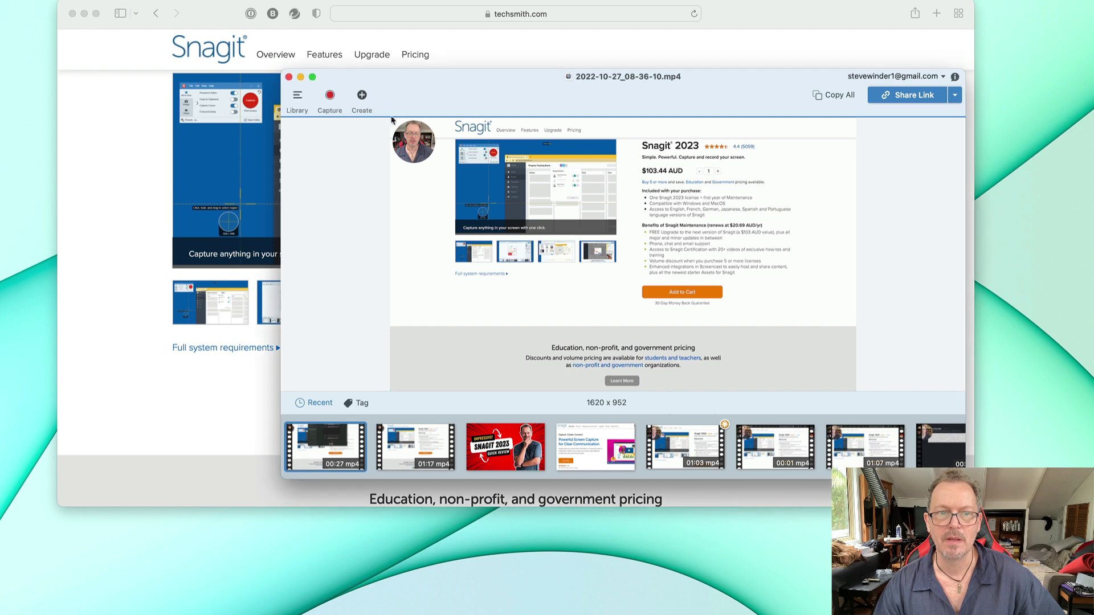
Step: Bring up the All-in-One capture panel over the editor's earlier purchase-page recording
left_click(329, 97)
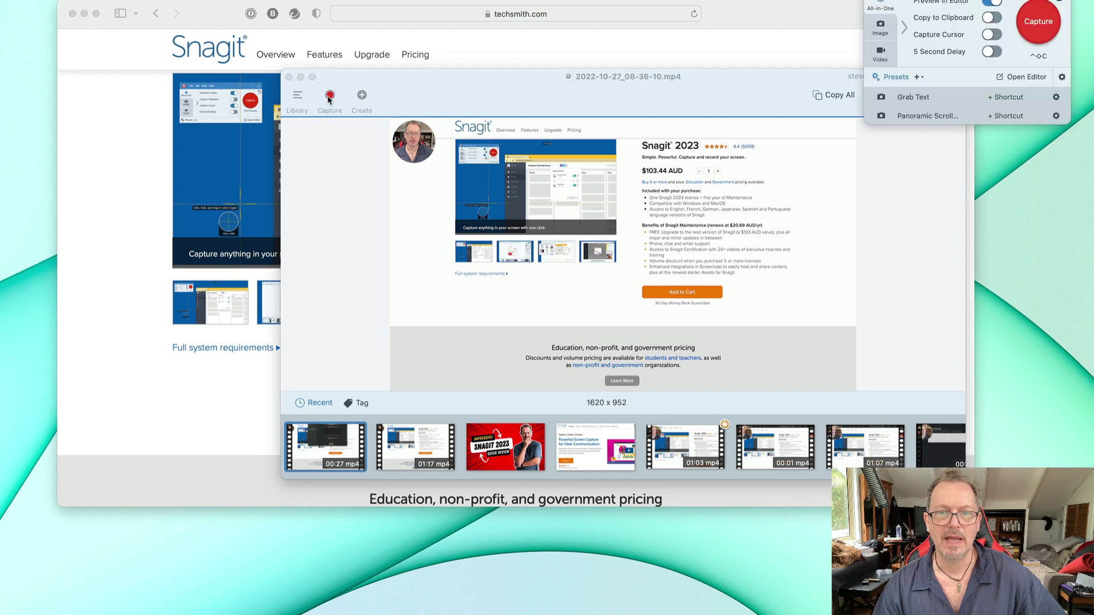
Step: Frame the browser window as a 1560 x 814 video capture area with the webcam on
left_click(1035, 20)
left_click(220, 63)
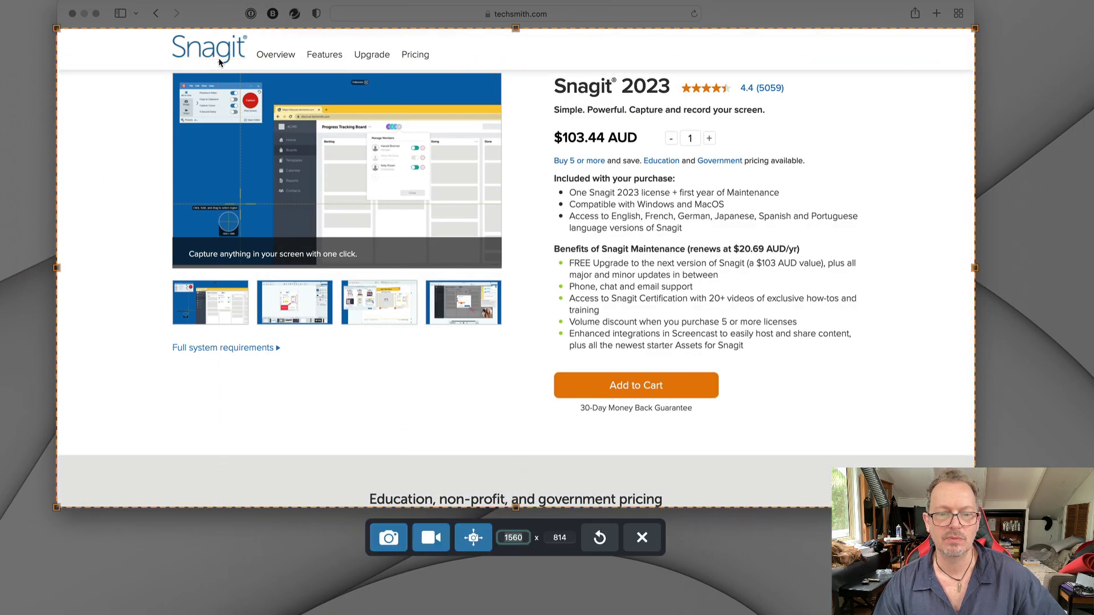
left_click(428, 544)
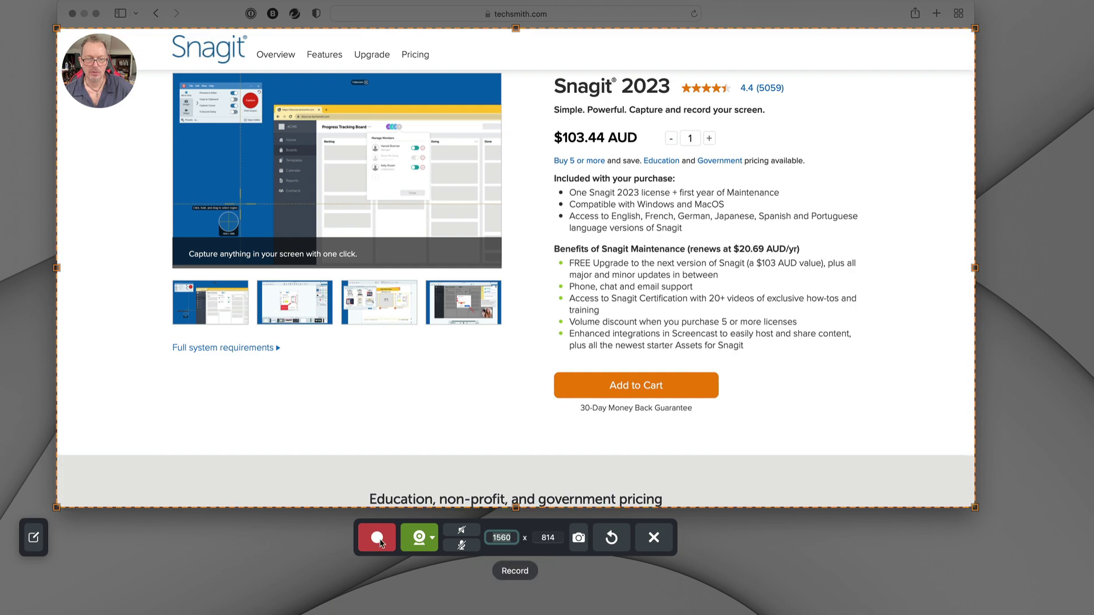
Step: Start recording the purchase page and switch on live screen drawing
left_click(378, 538)
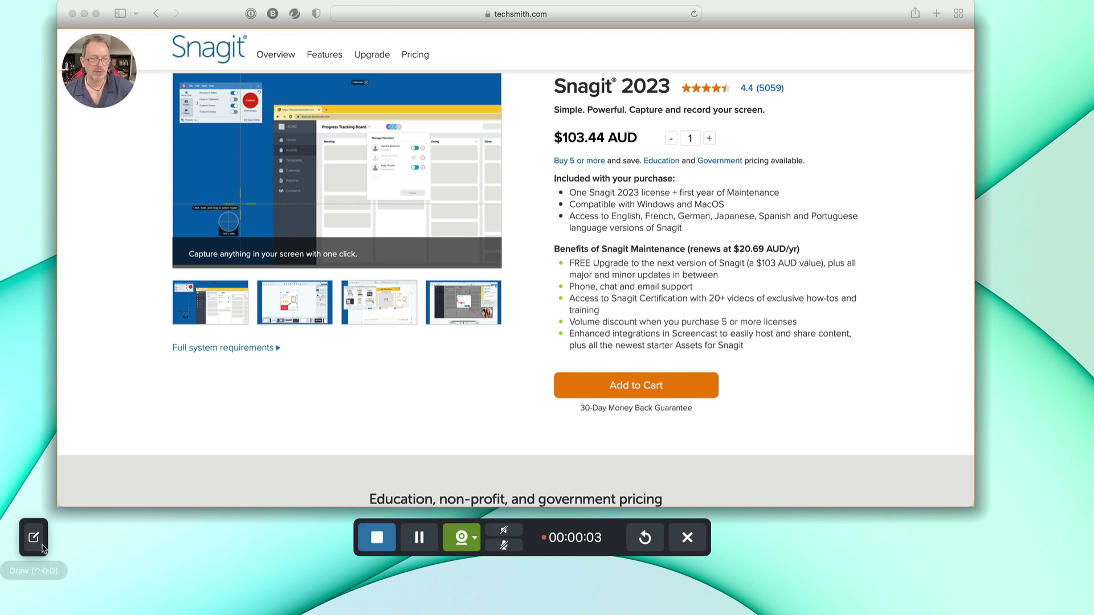
left_click(34, 538)
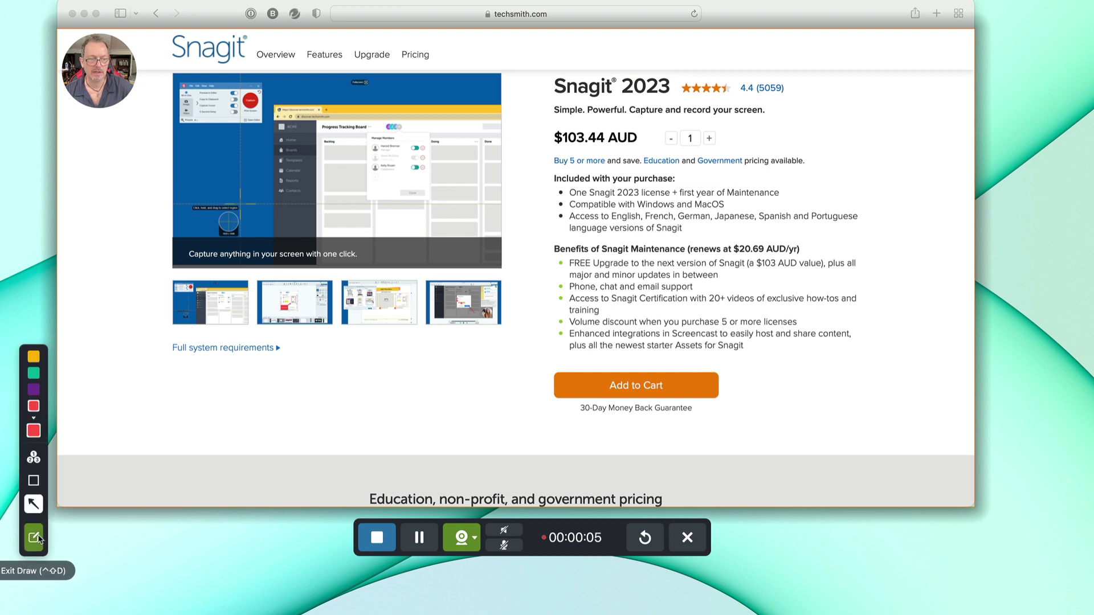
Step: Place step markers 1–5 on the heading, rating, quantity control, pricing line and languages bullet
left_click(34, 458)
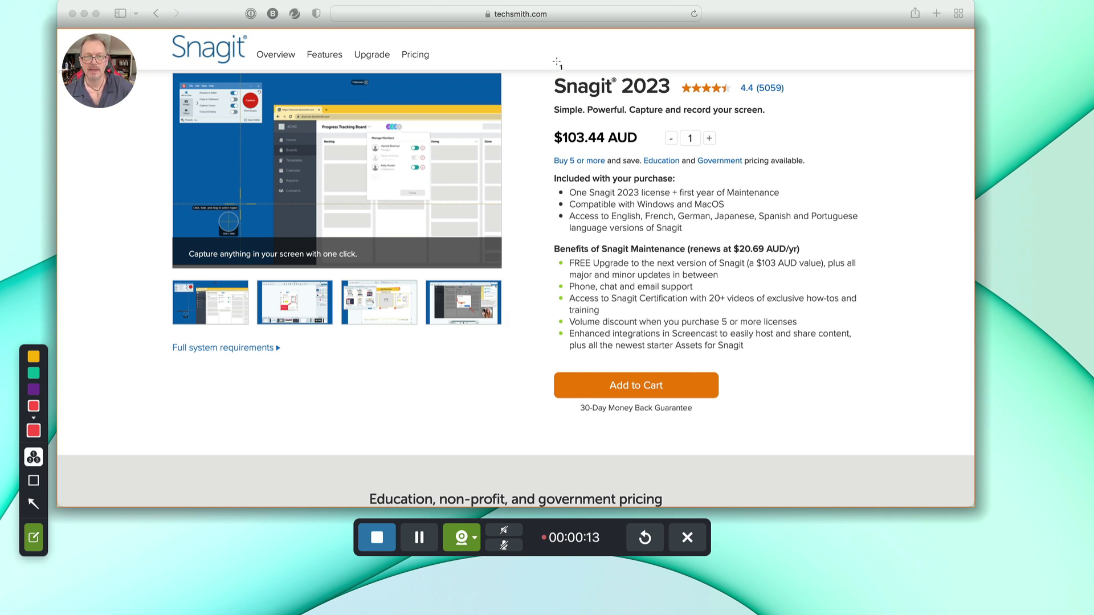
left_click(550, 75)
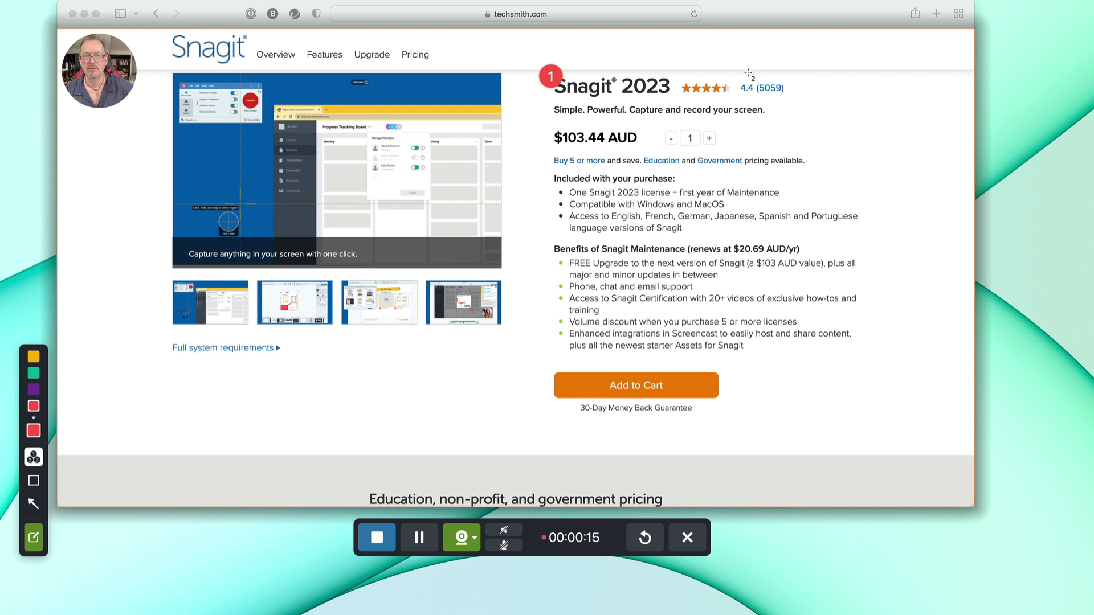
left_click(797, 84)
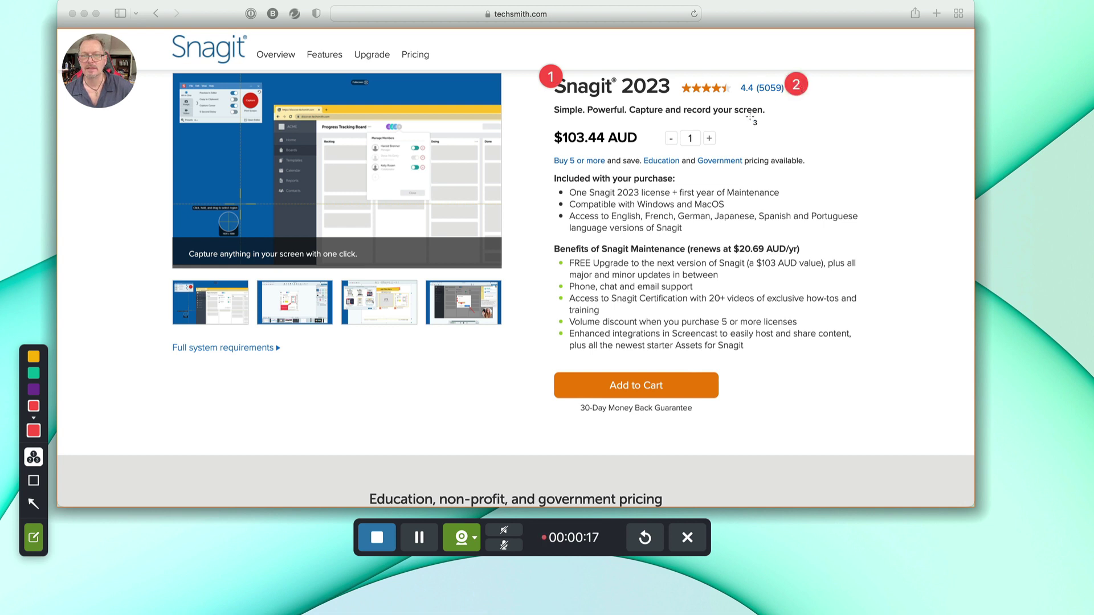
left_click(722, 132)
left_click(812, 155)
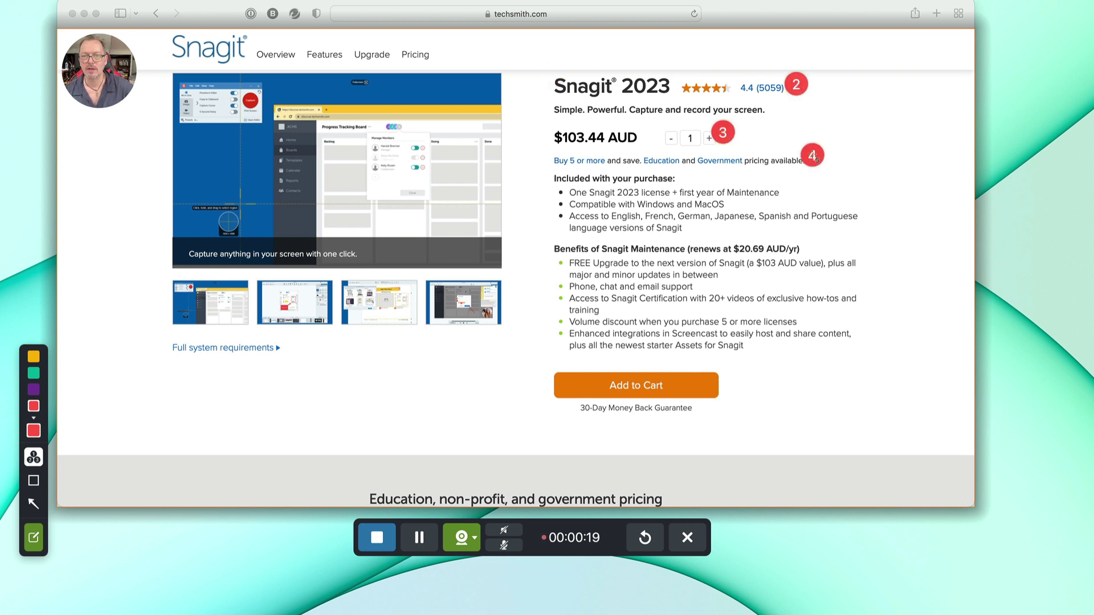
left_click(869, 207)
Step: Add markers 6–10 on Add to Cart, the screenshot corner, the Snagit logo and two thumbnails
left_click(732, 365)
left_click(501, 74)
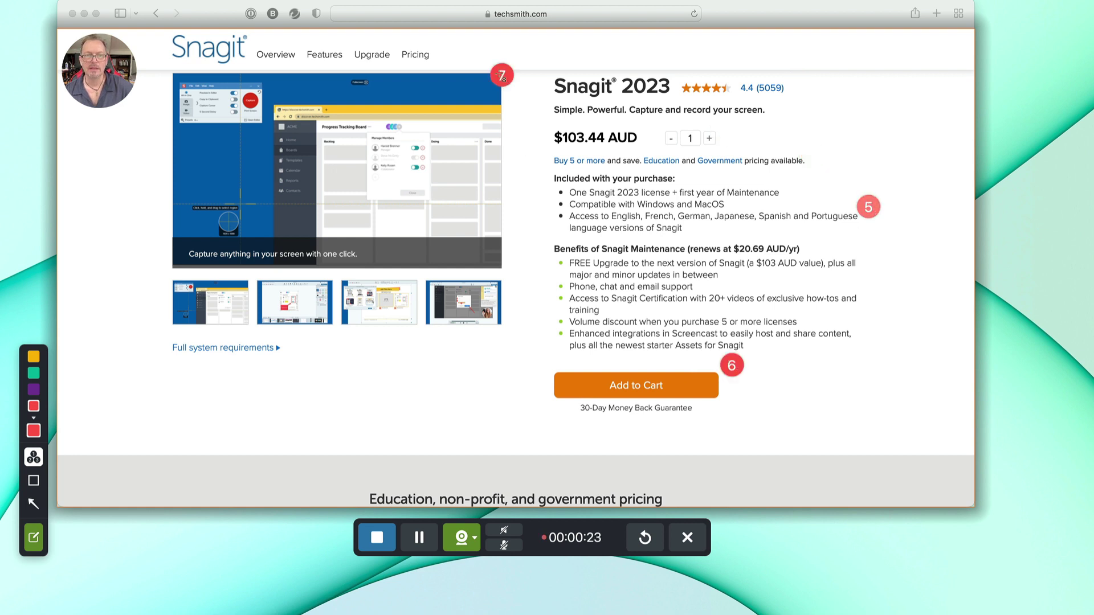
left_click(172, 37)
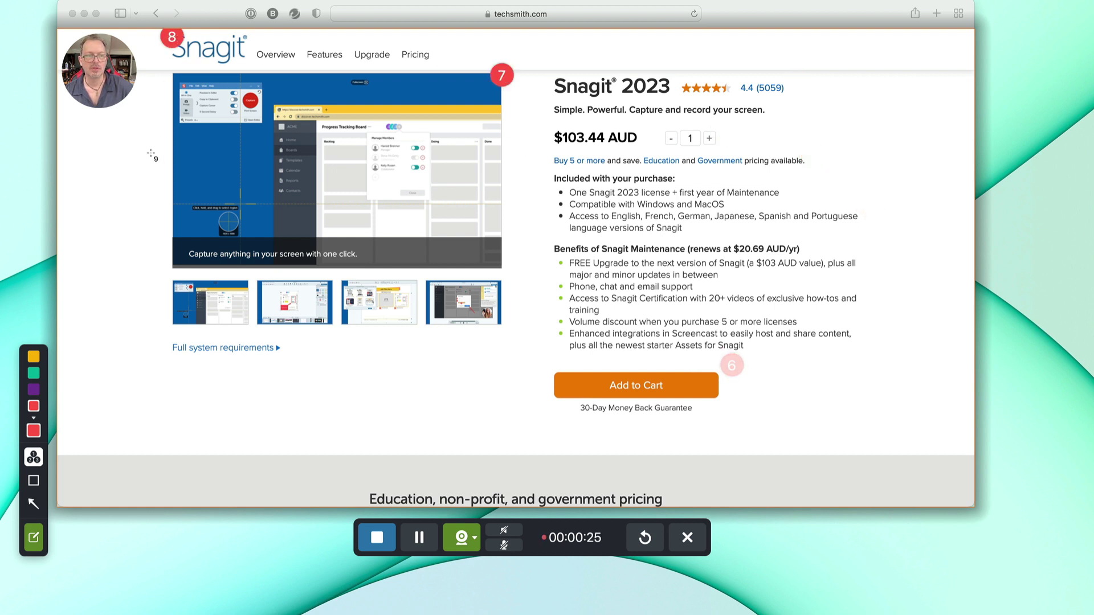
left_click(170, 326)
left_click(501, 324)
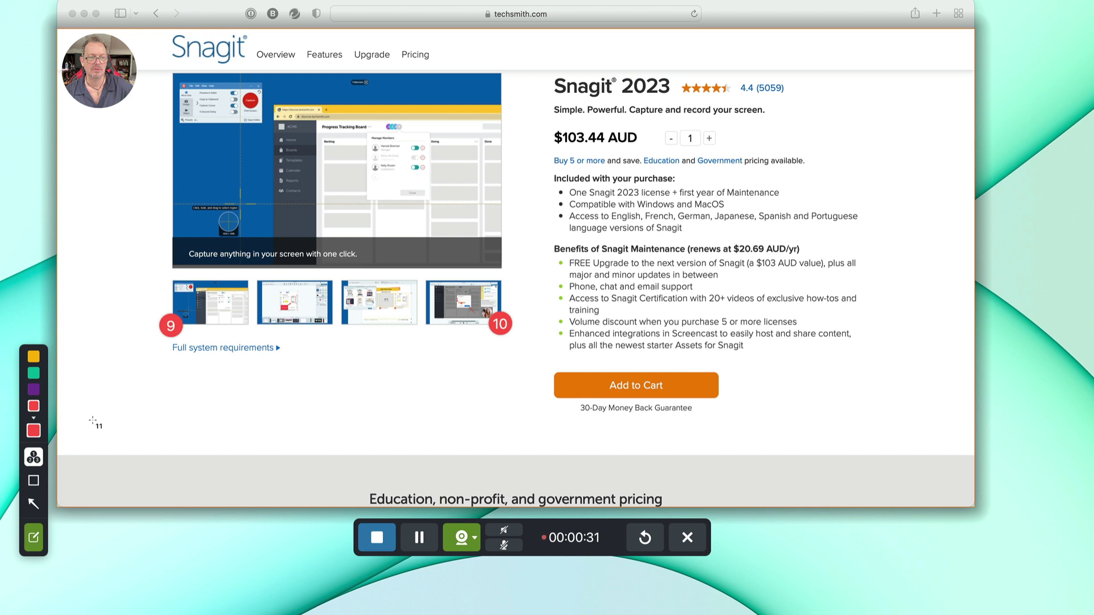
left_click(34, 481)
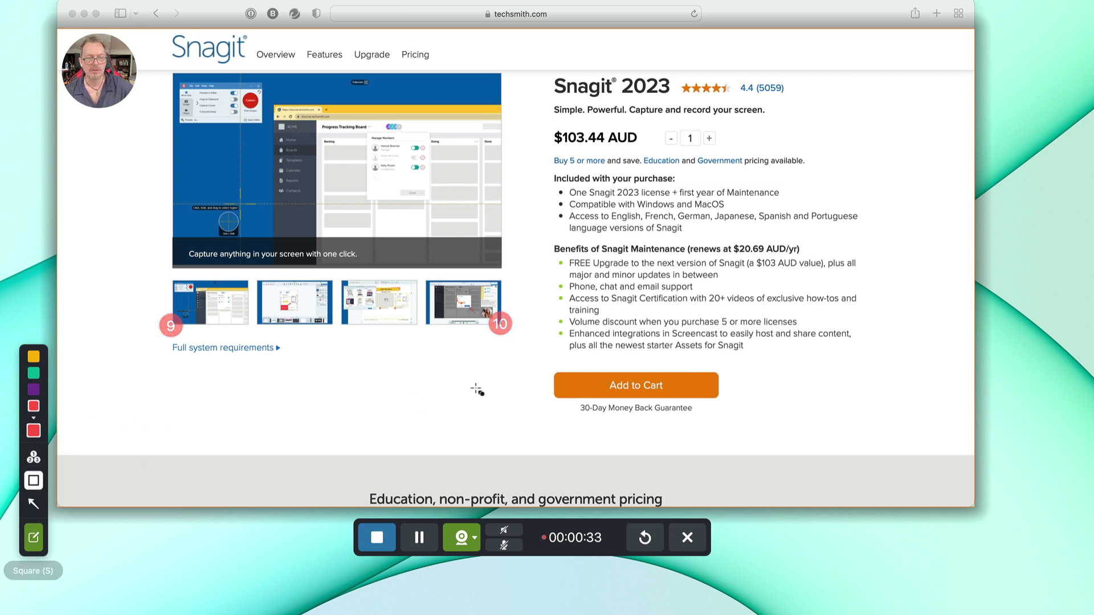
Step: Draw red boxes around Add to Cart and the price, and a purple box around the included list
left_click_drag(542, 357, 749, 422)
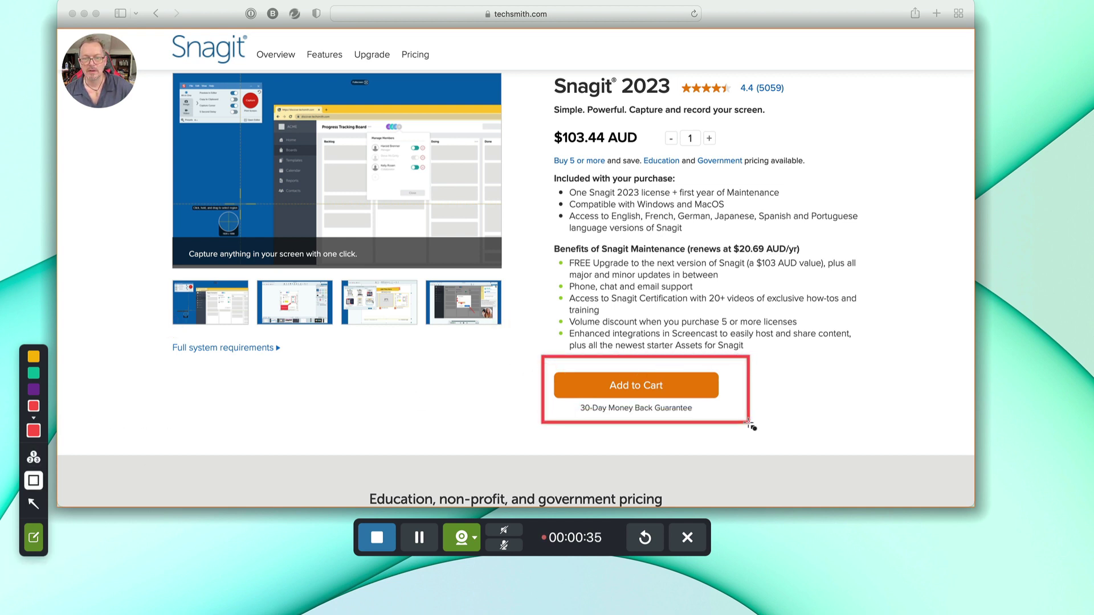
left_click_drag(539, 123, 763, 154)
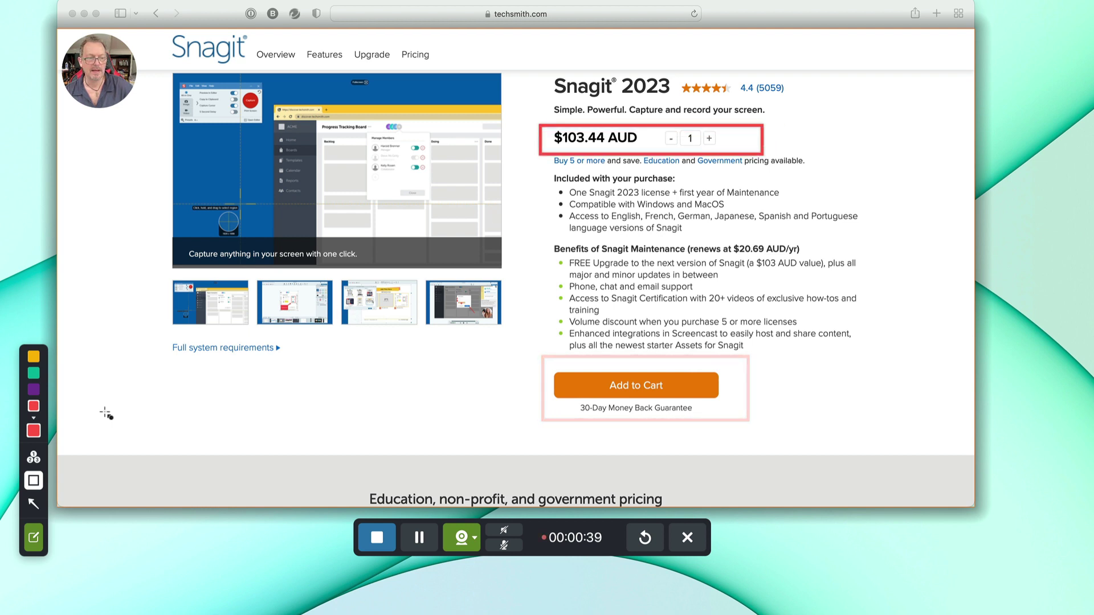
left_click(36, 390)
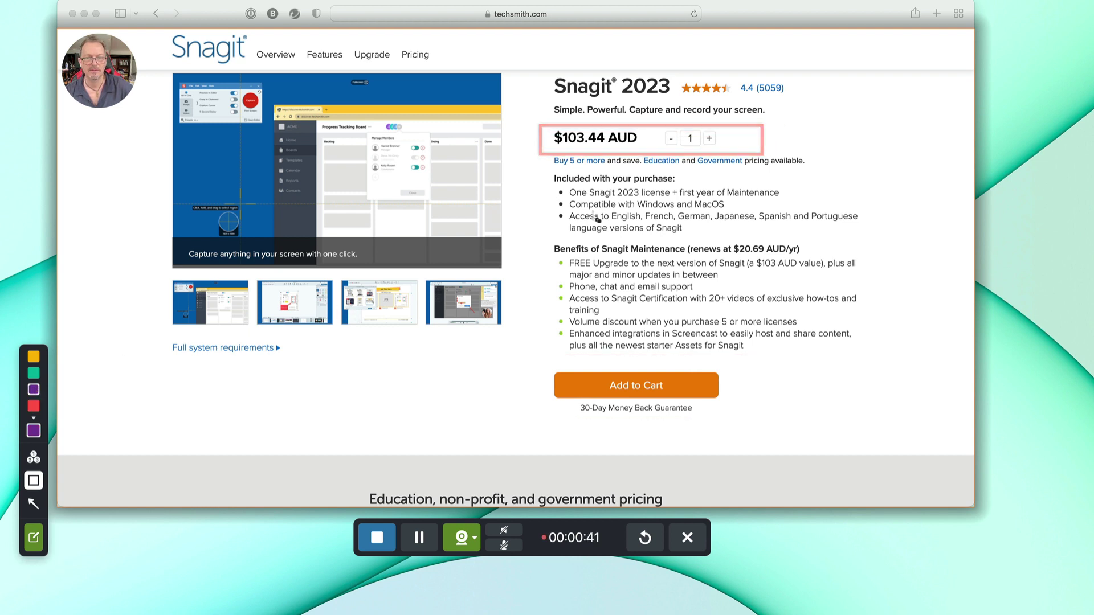
mouse_move(545, 173)
left_mouse_down()
mouse_move(760, 230)
mouse_move(870, 239)
left_mouse_up()
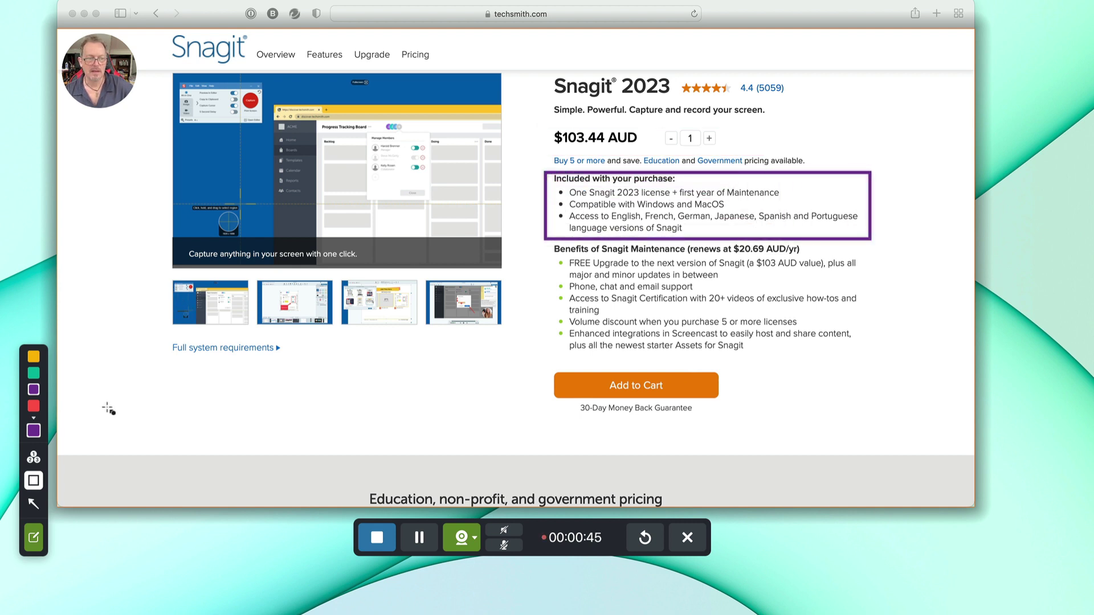
left_click(32, 505)
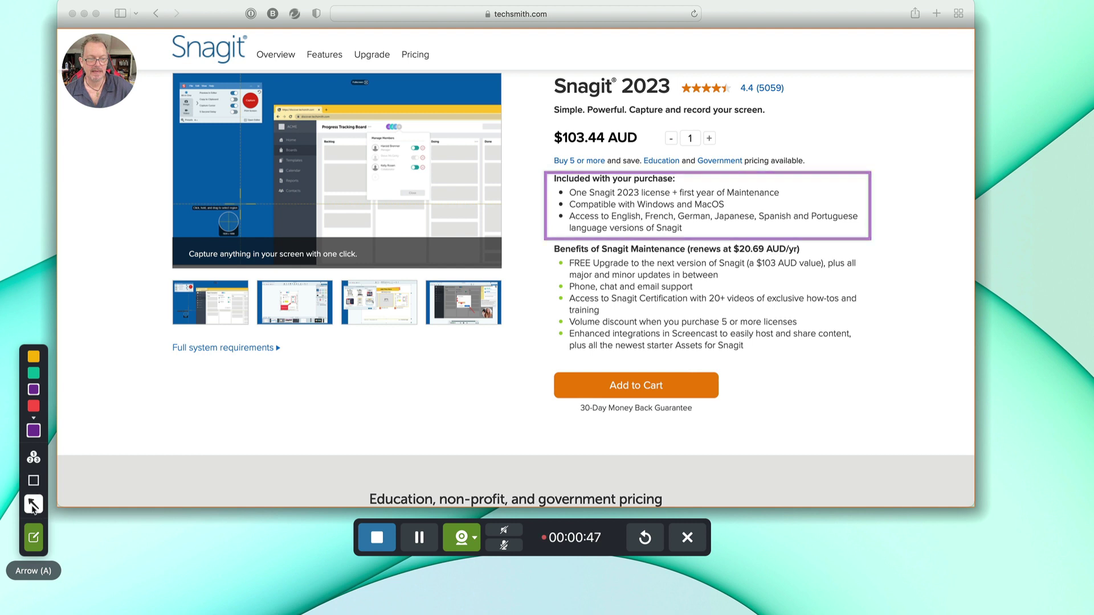
Step: Draw purple arrows to Add to Cart (two), into the product screenshot, and up to Full system requirements
left_click_drag(535, 219, 627, 355)
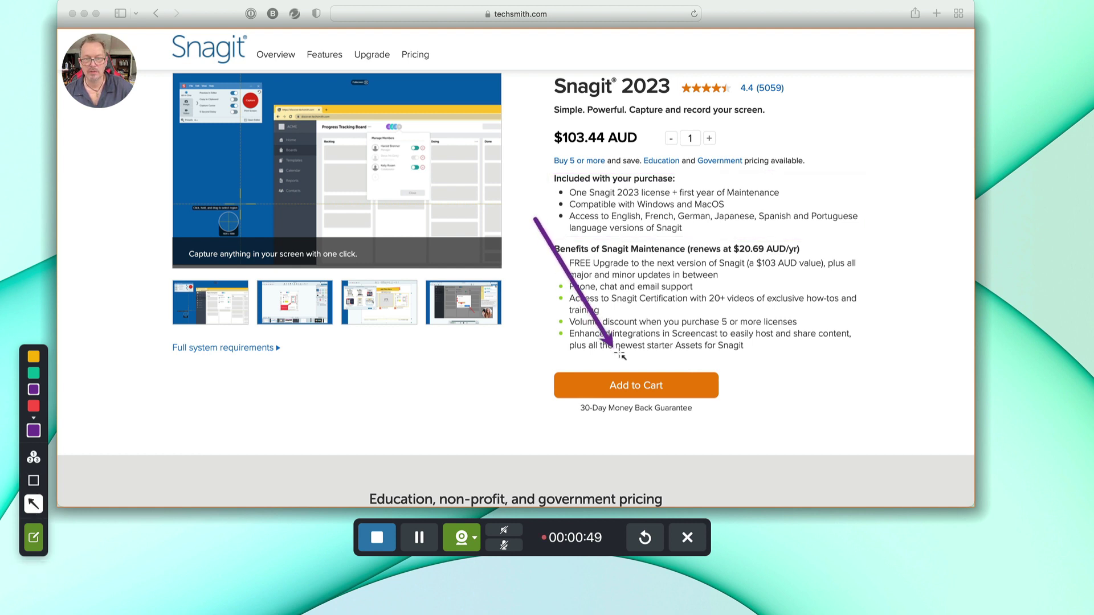
left_click_drag(847, 168, 685, 338)
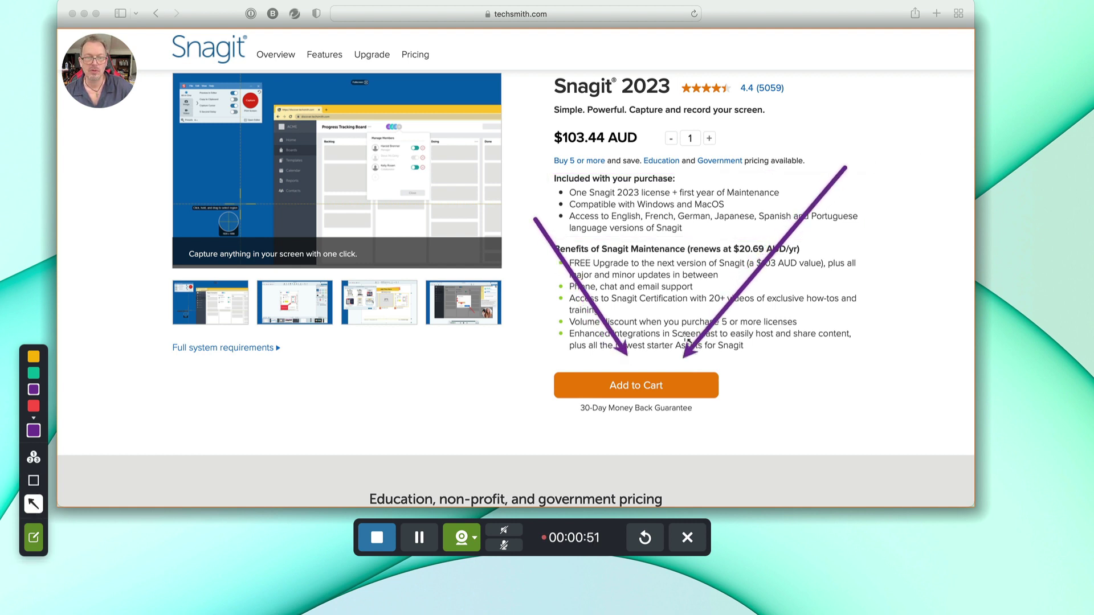
left_click_drag(627, 160, 427, 193)
left_click_drag(109, 183, 272, 171)
left_click_drag(241, 414, 248, 358)
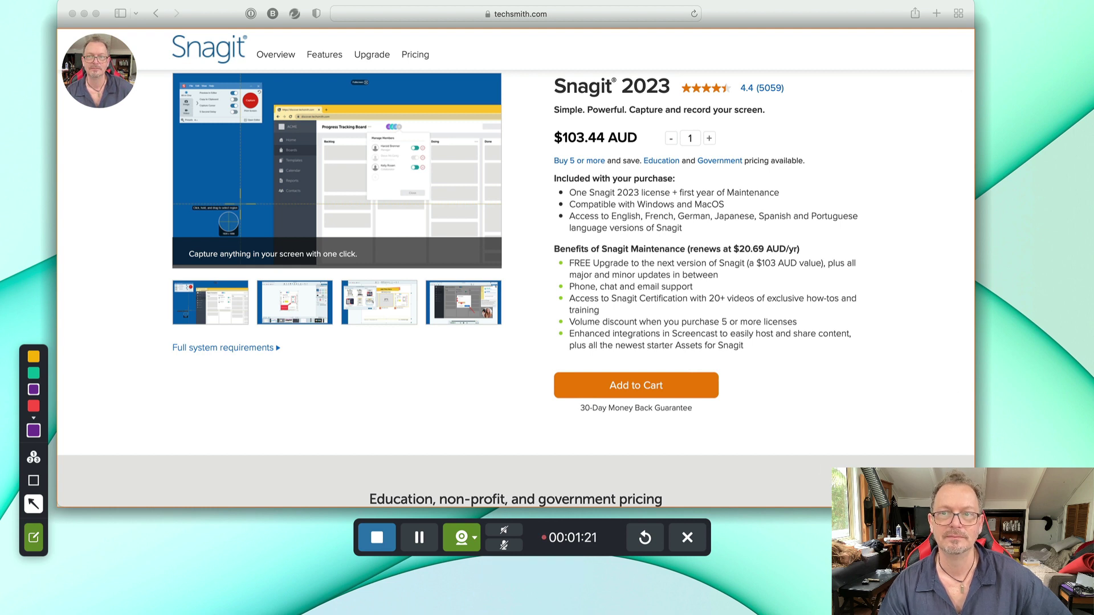
left_click(880, 0)
Step: Stop the recording and bring the purchase-page browser window back to the front
left_click(917, 7)
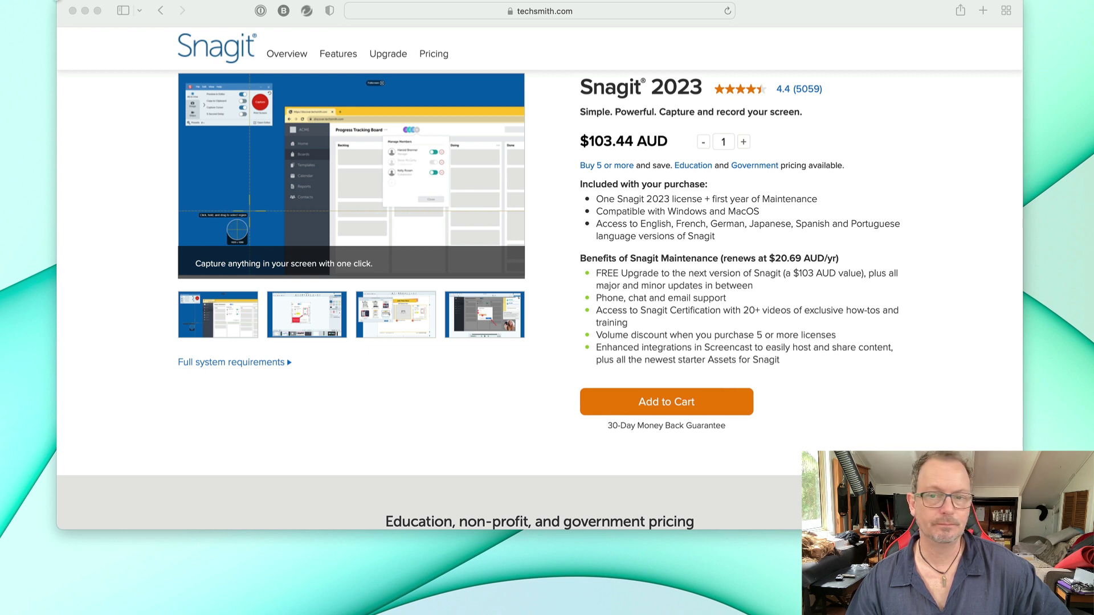
left_click(1001, 3)
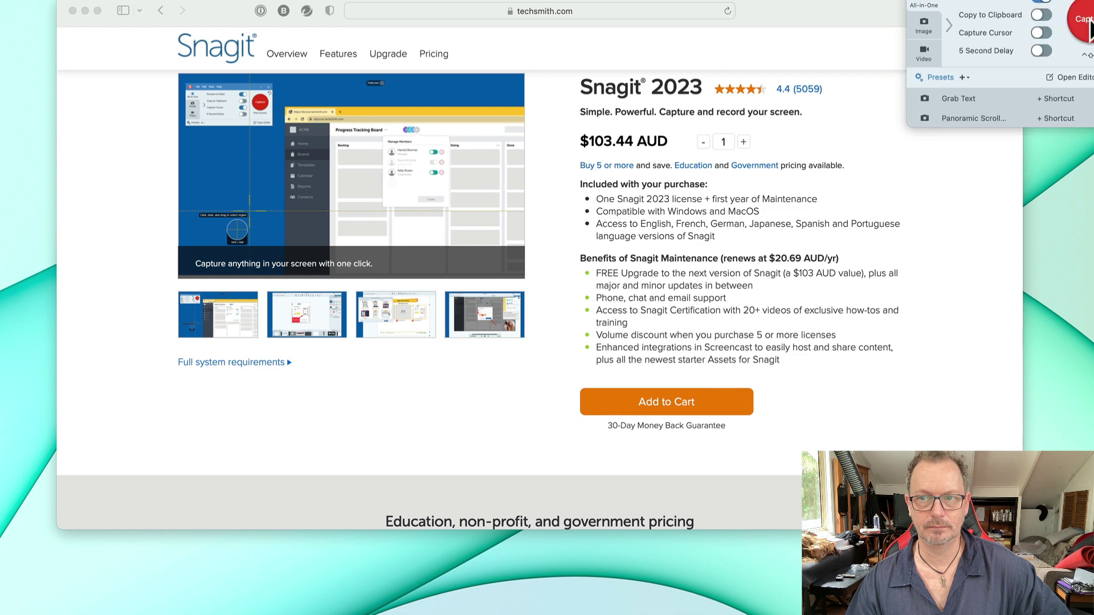
Step: Dismiss the capture panel, move the editor window aside, and begin a new screen capture
key("Escape")
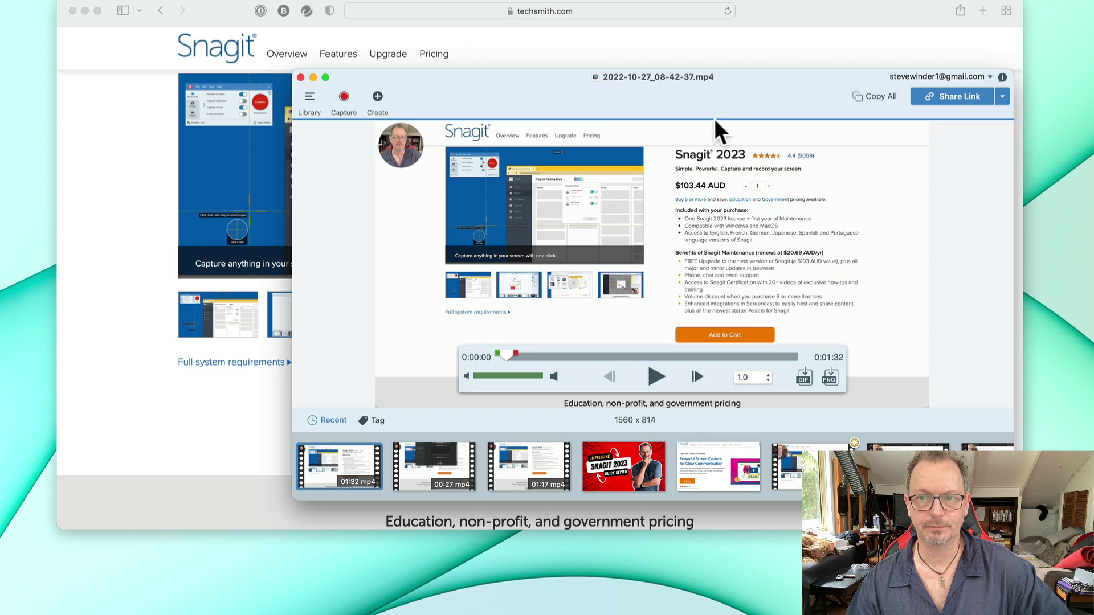
left_click_drag(747, 90, 614, 56)
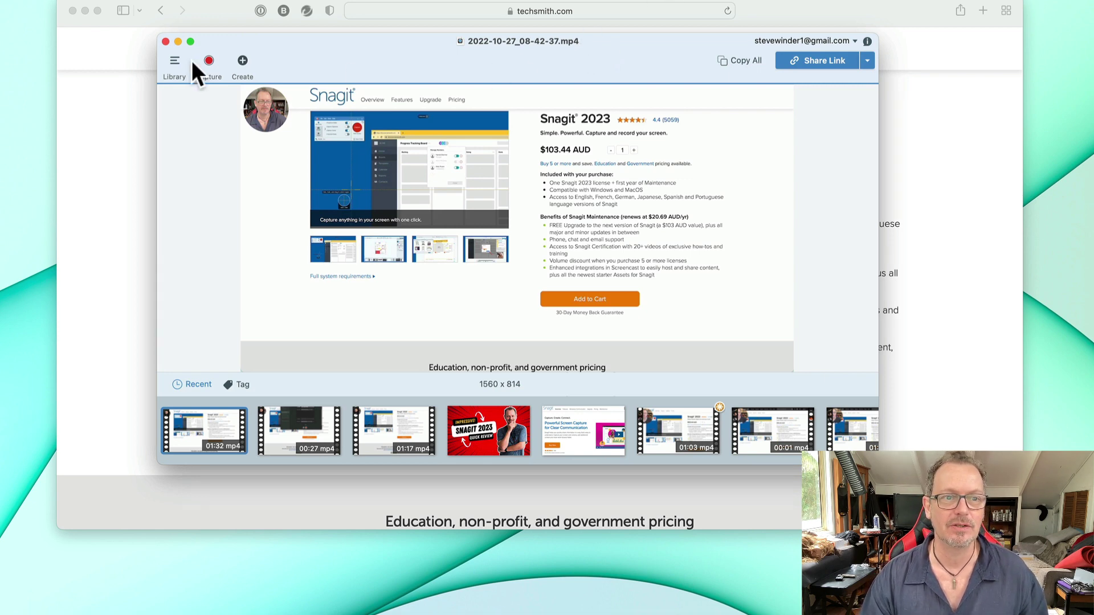
left_click(207, 63)
left_click(1035, 28)
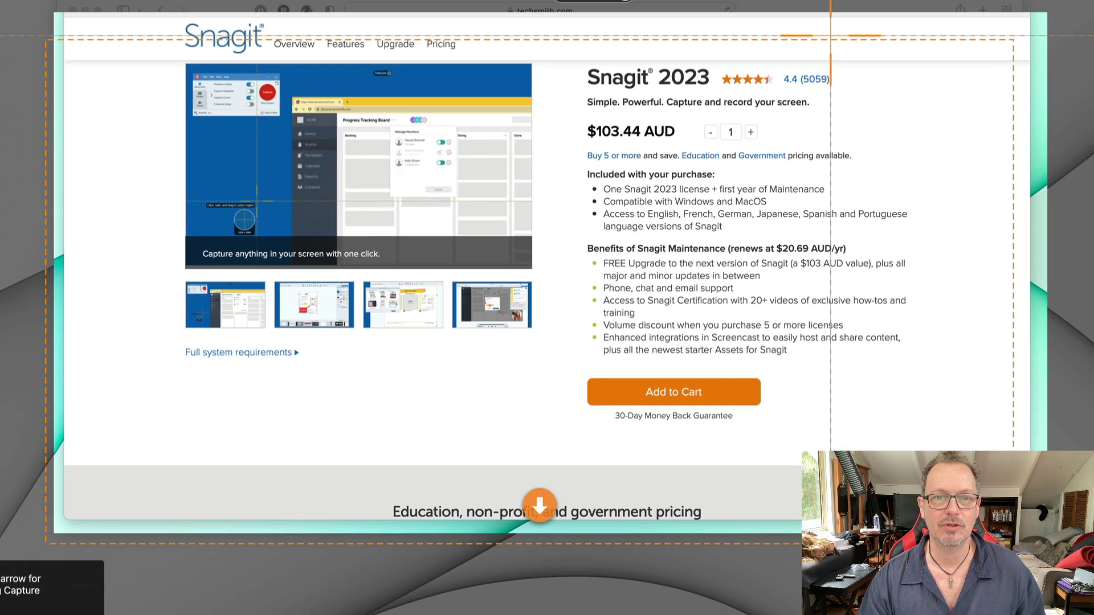
Step: Record a new video of the 1560 x 814 browser area with the webcam overlay
left_click(551, 110)
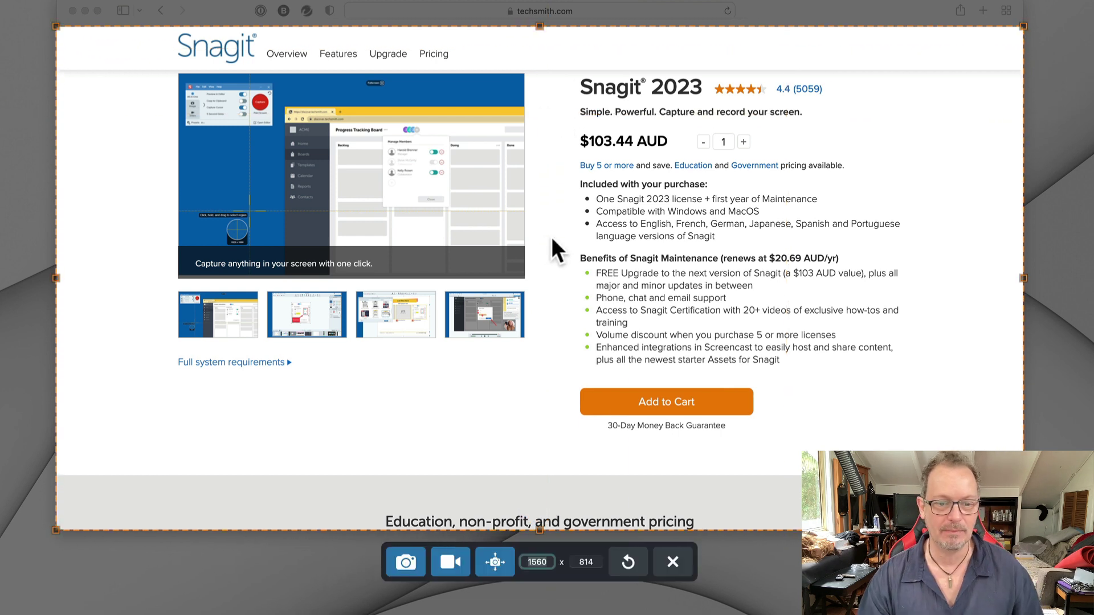
left_click(451, 560)
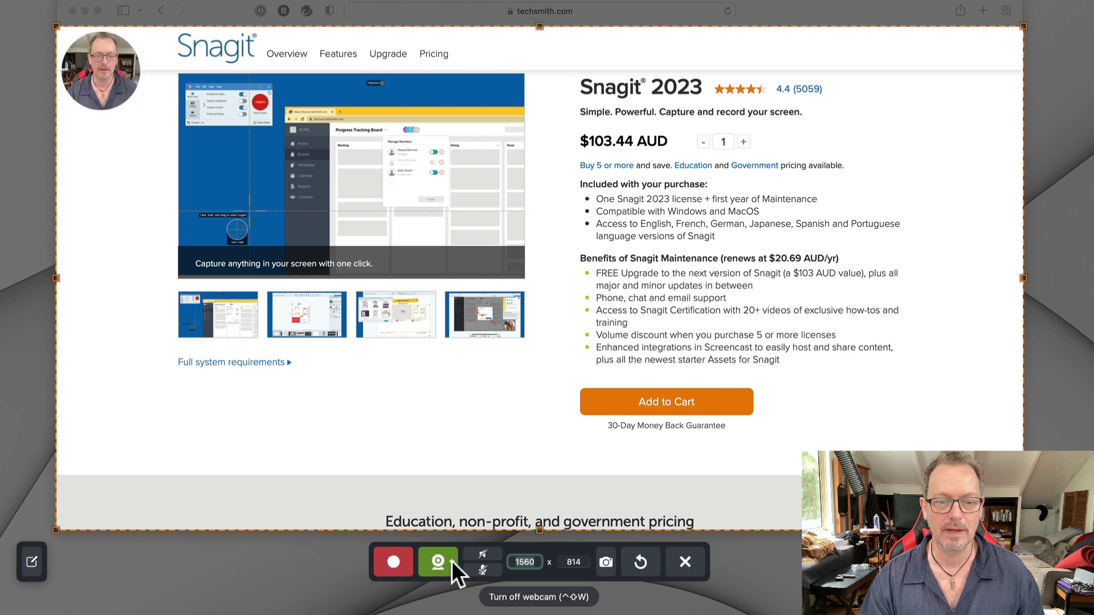
left_click(395, 561)
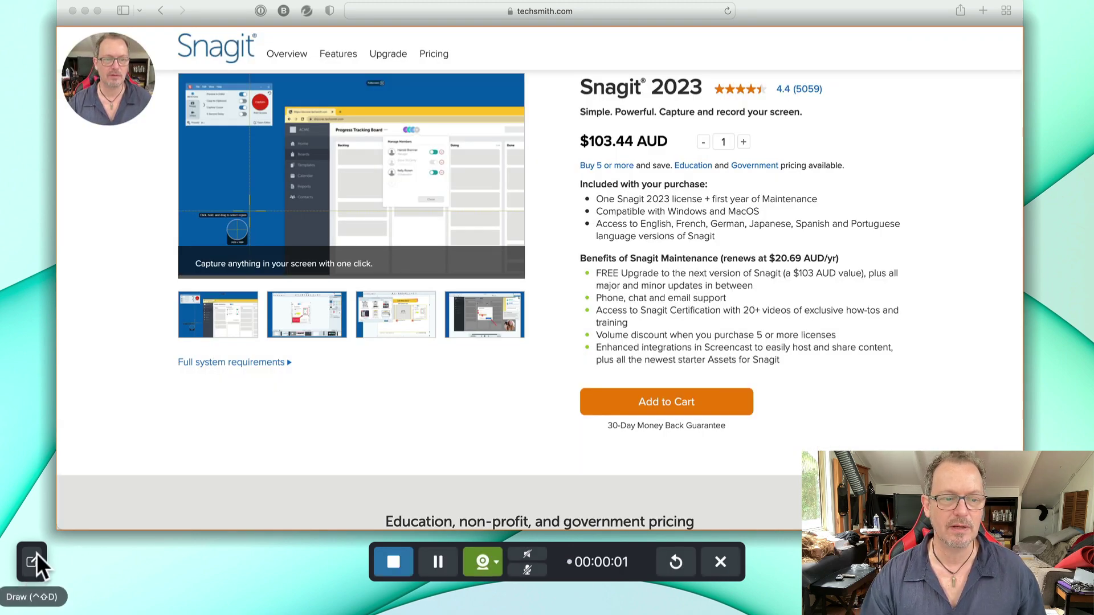
Step: Stamp step markers 1–7 on the title, rating, quantity, Add to Cart, product image and logo
left_click(36, 554)
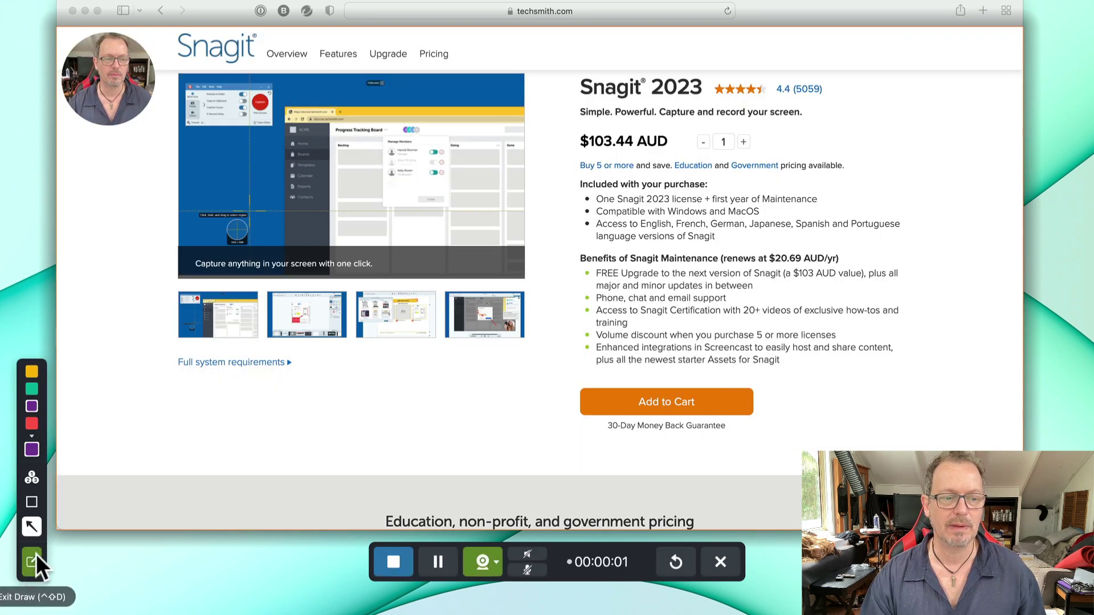
left_click(31, 475)
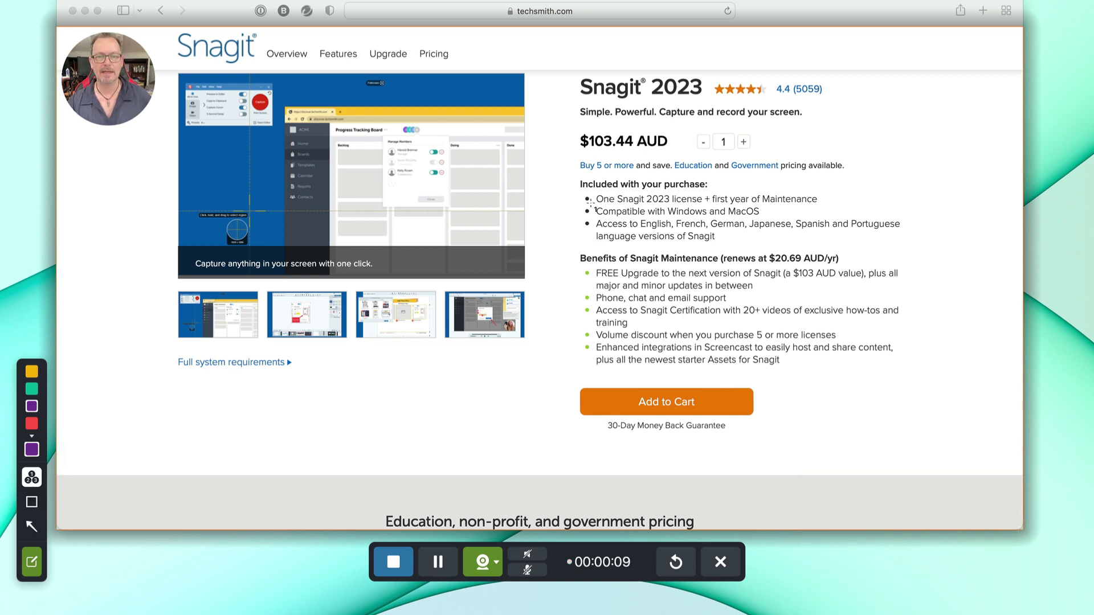
left_click(574, 75)
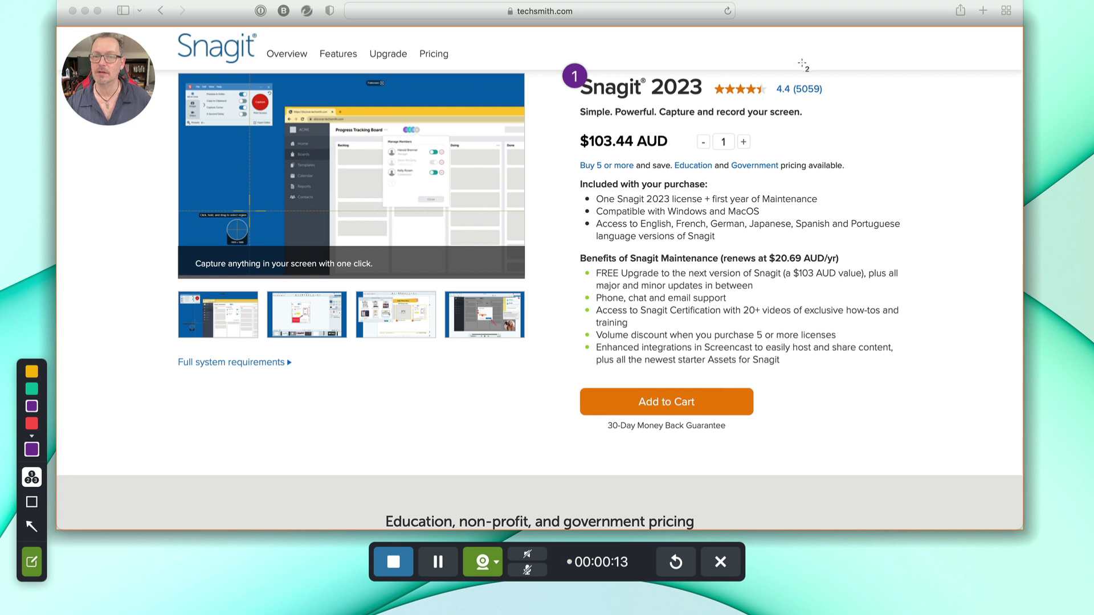
left_click(831, 78)
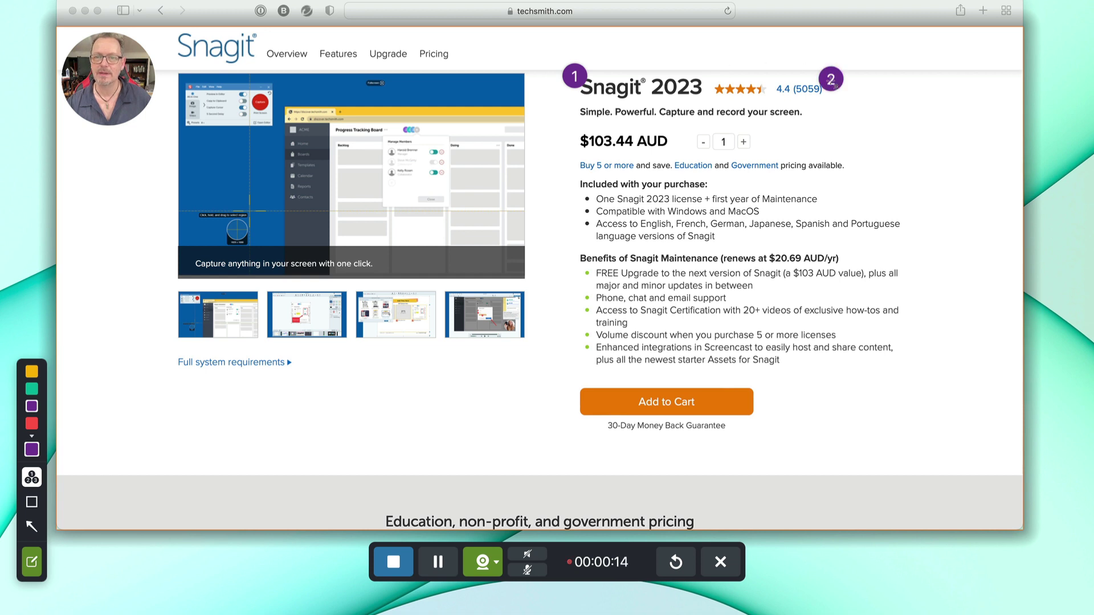
left_click(752, 134)
left_click(756, 383)
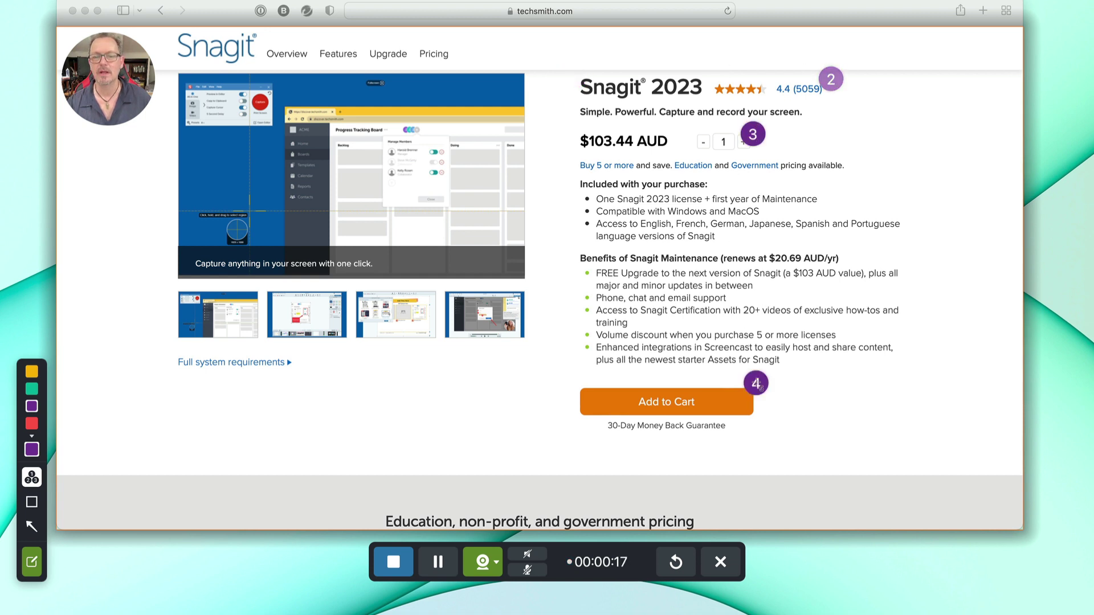
left_click(577, 385)
left_click(530, 69)
left_click(173, 36)
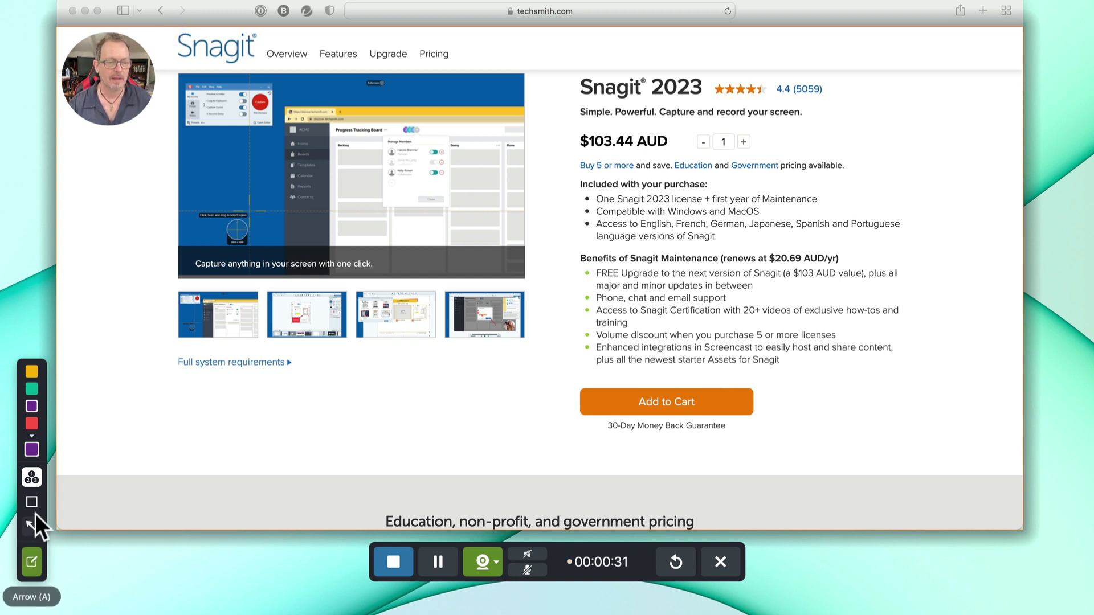
Step: Draw rectangles around the Add to Cart button and the $103.44 AUD price and quantity row
left_click(32, 502)
left_click_drag(548, 374, 785, 436)
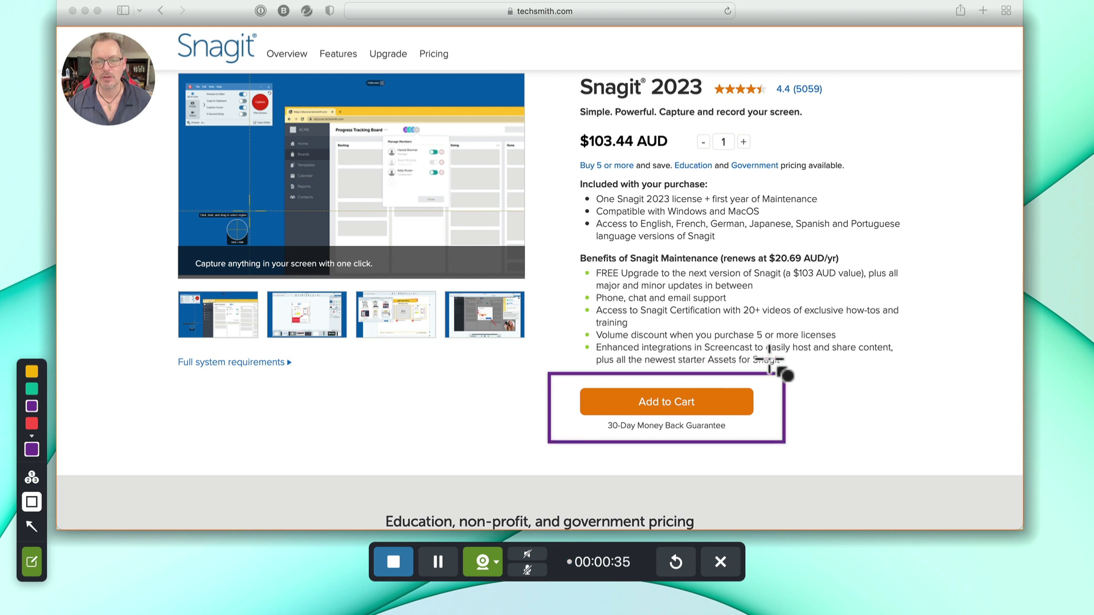
left_click_drag(553, 127, 797, 155)
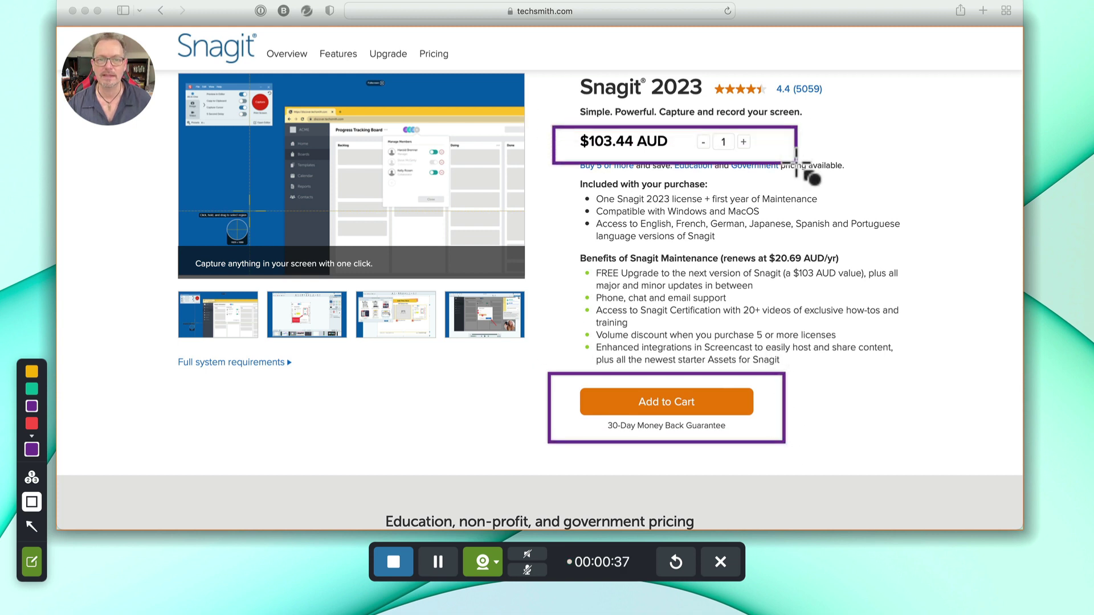
Step: Box the Snagit Maintenance benefits list in red and Full system requirements in yellow
left_click(31, 424)
mouse_move(599, 249)
left_mouse_down()
mouse_move(940, 377)
mouse_move(922, 369)
left_mouse_up()
left_click(31, 371)
mouse_move(161, 350)
left_mouse_down()
mouse_move(306, 401)
mouse_move(320, 377)
left_mouse_up()
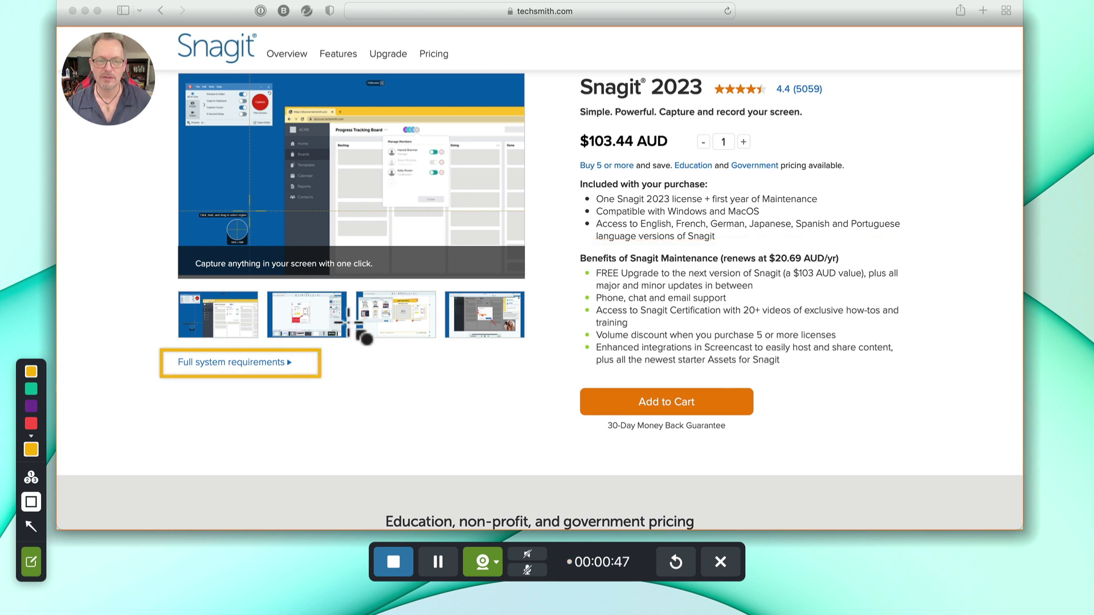
Step: Draw yellow arrows pointing at Screencast, the screenshot caption and the screenshot's Contacts item
left_click(30, 525)
left_click_drag(766, 245, 729, 353)
left_click_drag(708, 262, 511, 267)
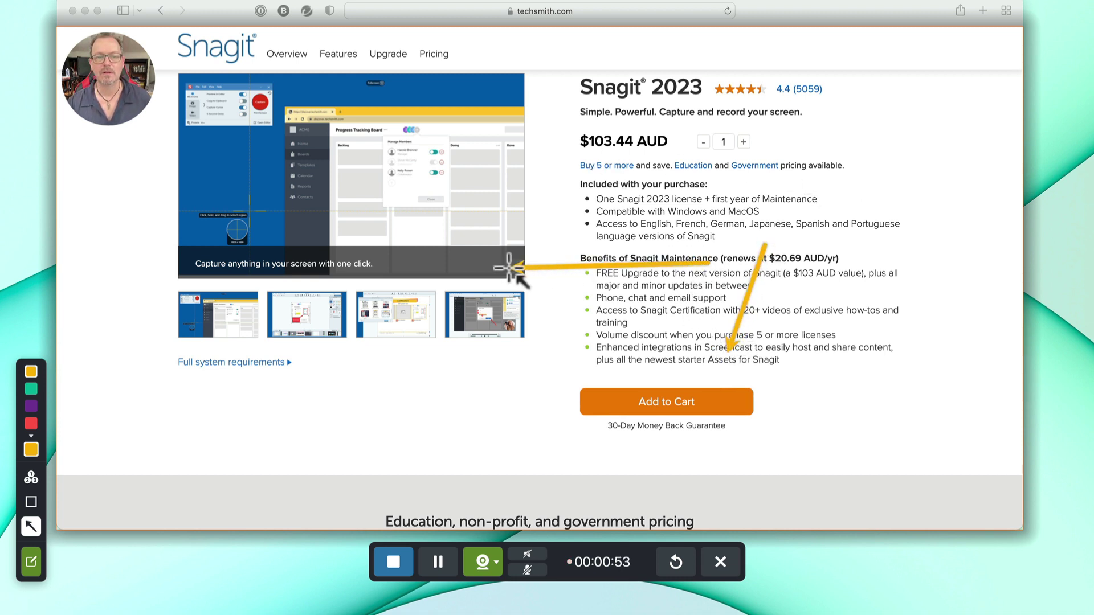
left_click_drag(700, 161, 442, 165)
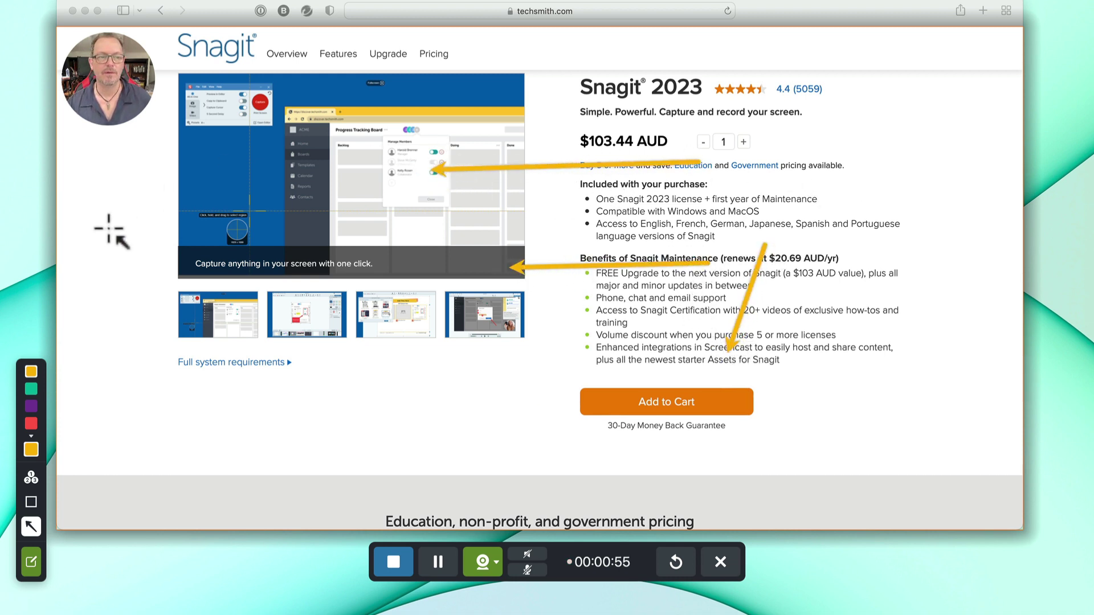
left_click_drag(118, 223, 291, 199)
left_click_drag(374, 437, 348, 278)
left_click_drag(480, 428, 430, 259)
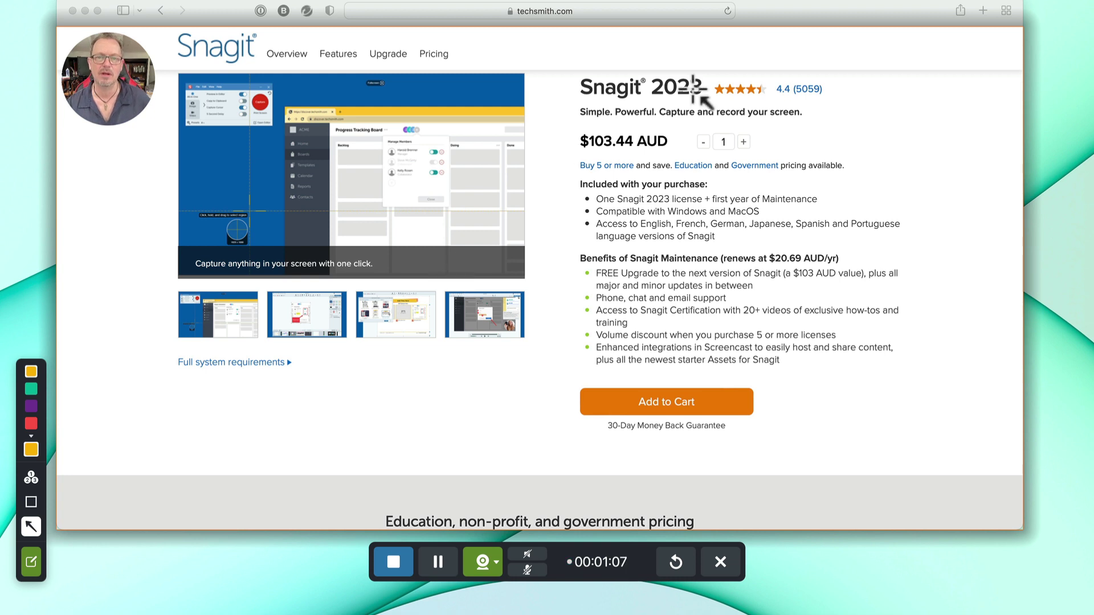
Step: Add arrows below the Government link, toward the included-features list and toward Add to Cart
mouse_move(935, 134)
left_mouse_down()
mouse_move(855, 153)
mouse_move(706, 218)
left_mouse_up()
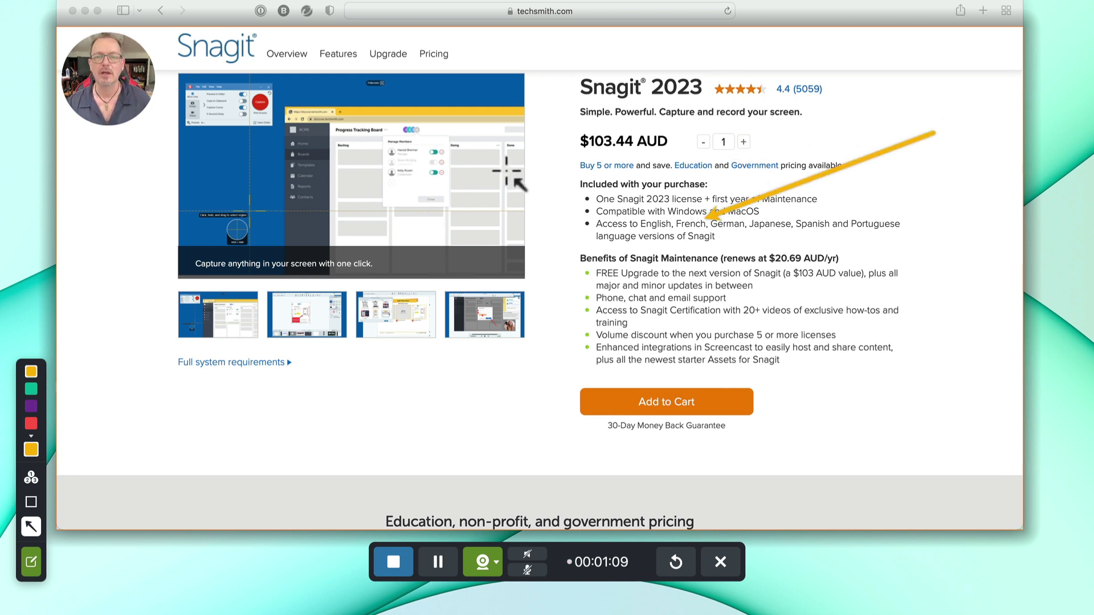
left_click_drag(505, 170, 744, 313)
left_click_drag(855, 302, 773, 370)
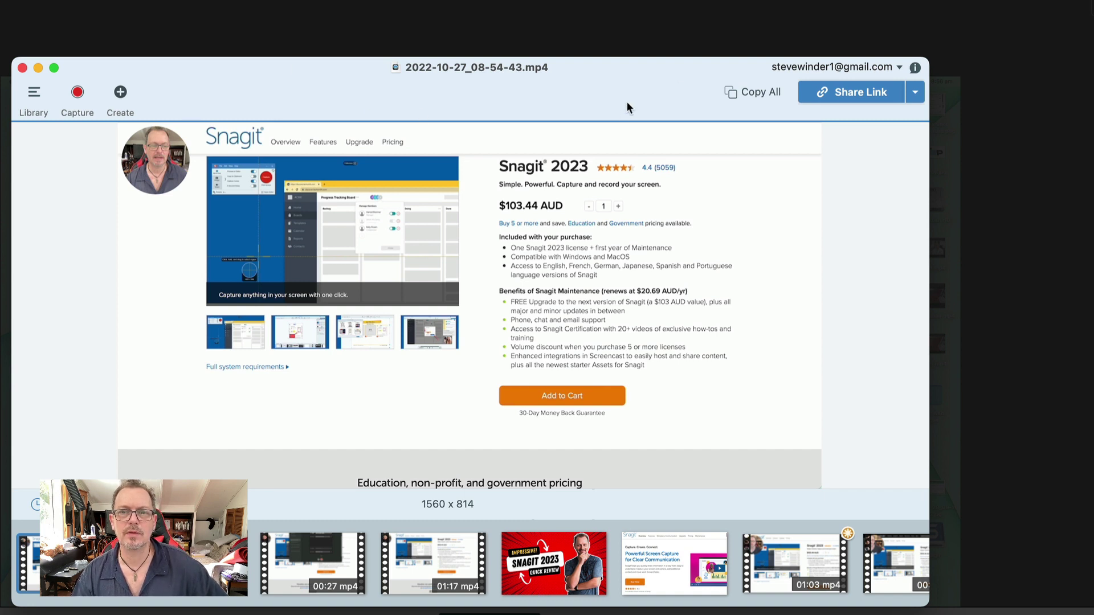
Step: Start uploading the recording with Share Link and check the list of sharing destinations
mouse_move(786, 167)
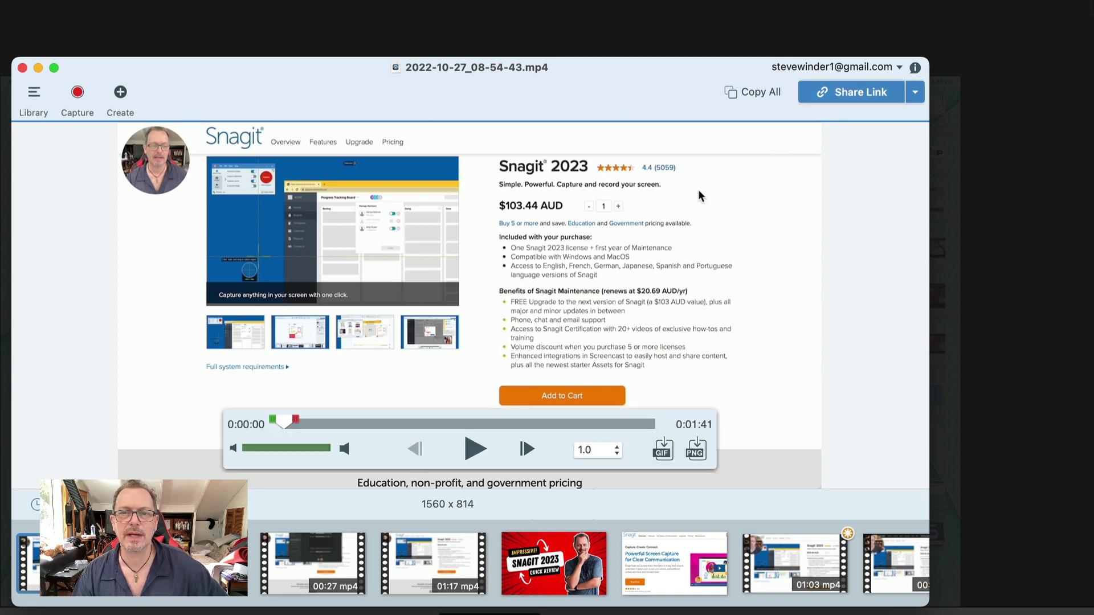
left_click(846, 93)
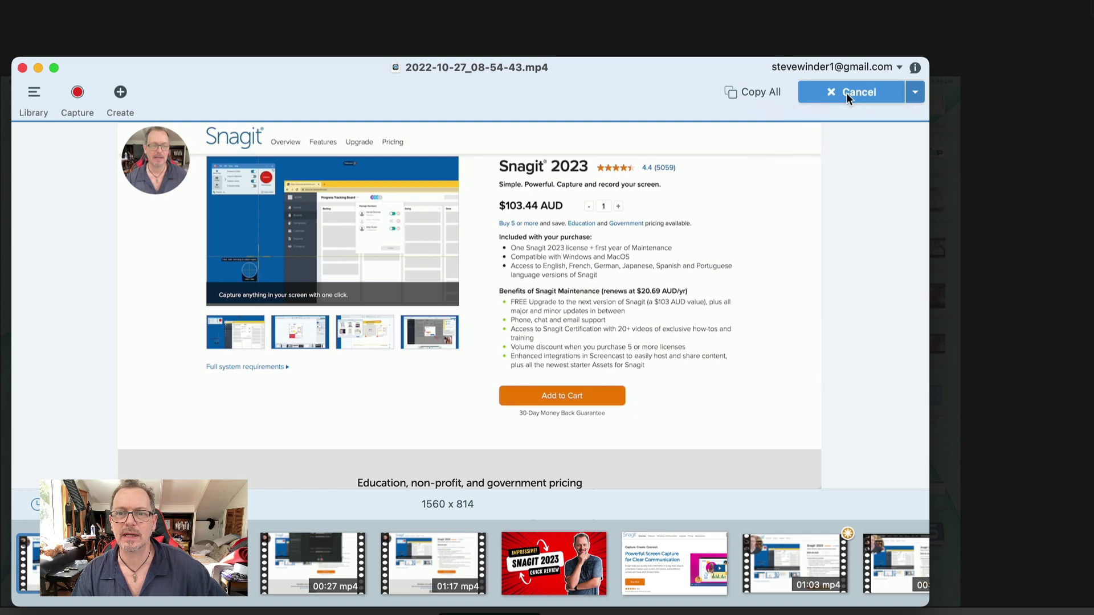
left_click(919, 94)
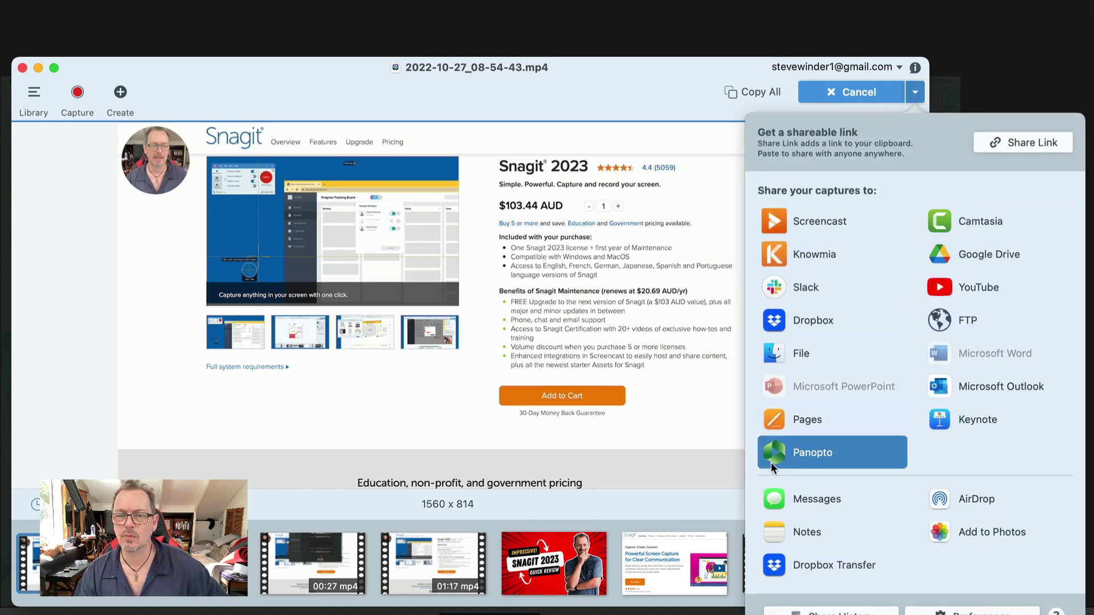
left_click(715, 137)
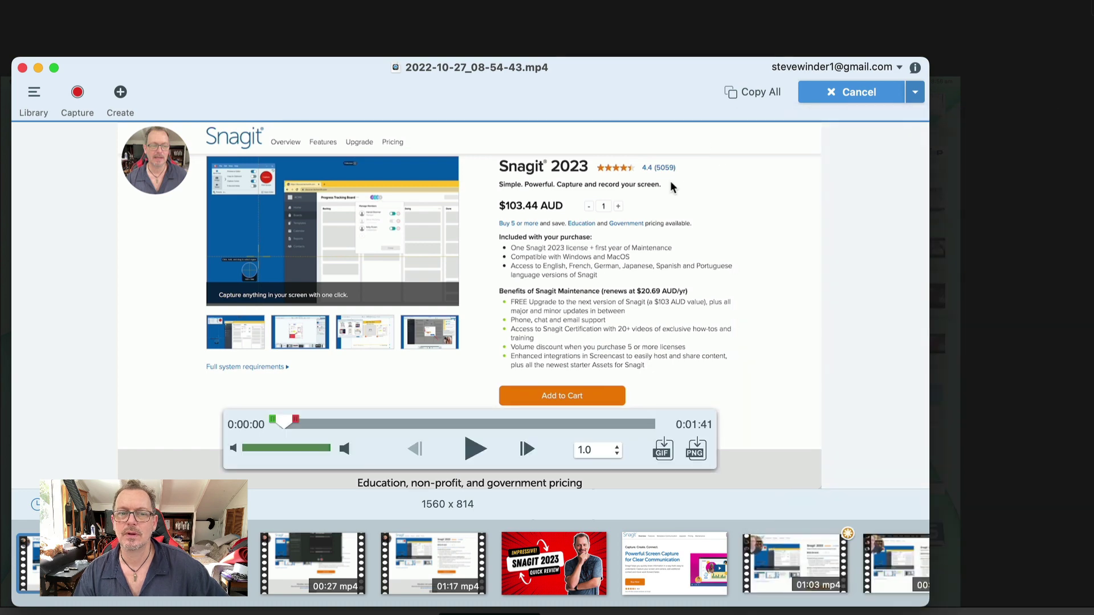
Step: Pause playback, then try trimming the start but cancel, keeping the full 1:41 length
left_click(473, 449)
mouse_move(310, 421)
left_mouse_down()
mouse_move(379, 421)
mouse_move(314, 425)
left_mouse_up()
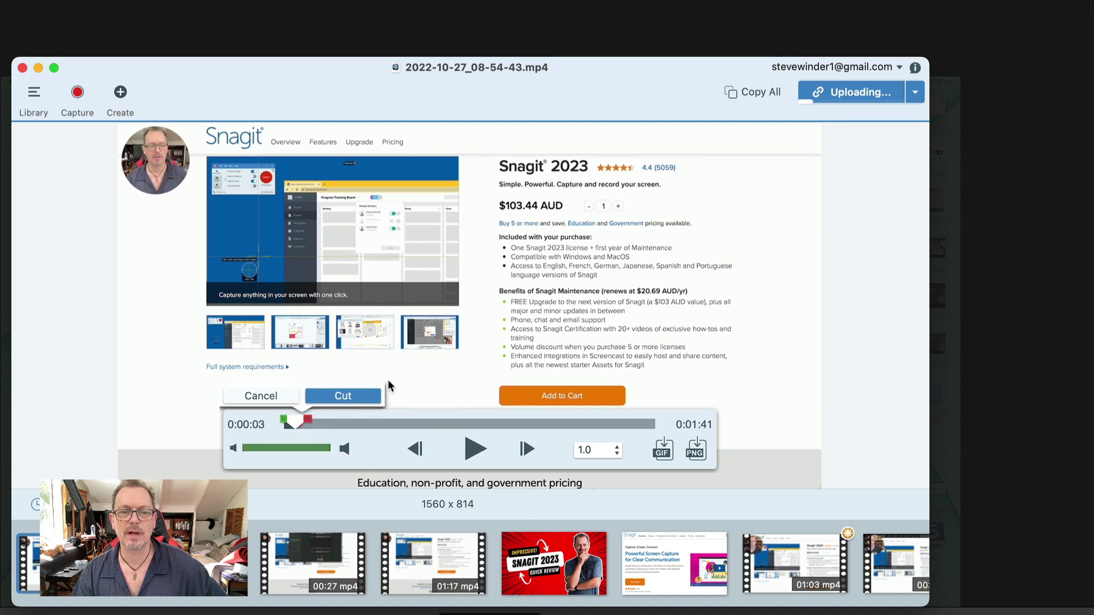
left_click(283, 394)
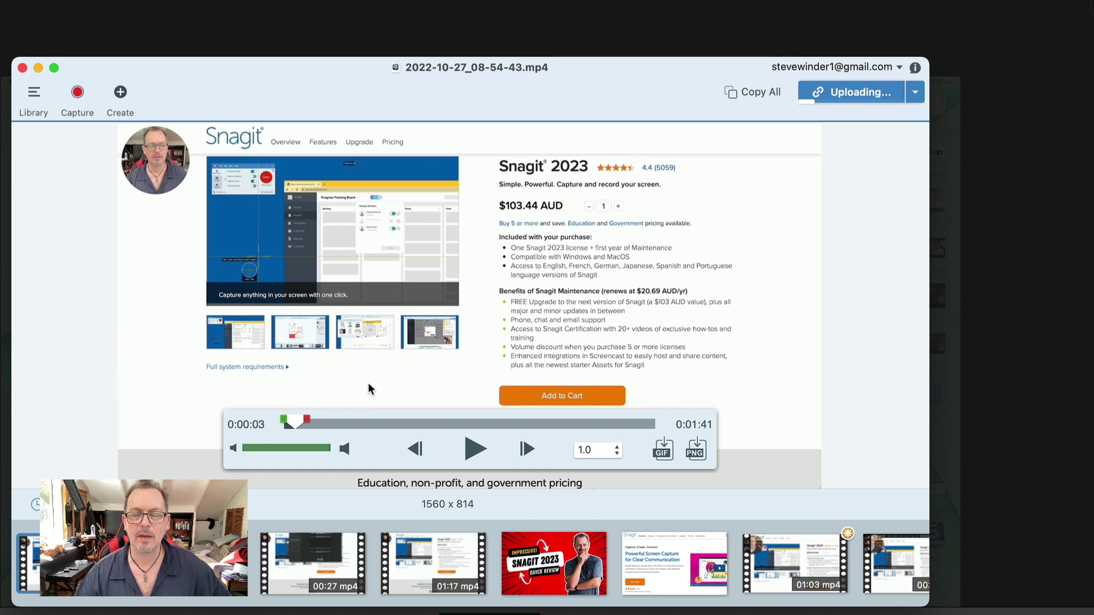